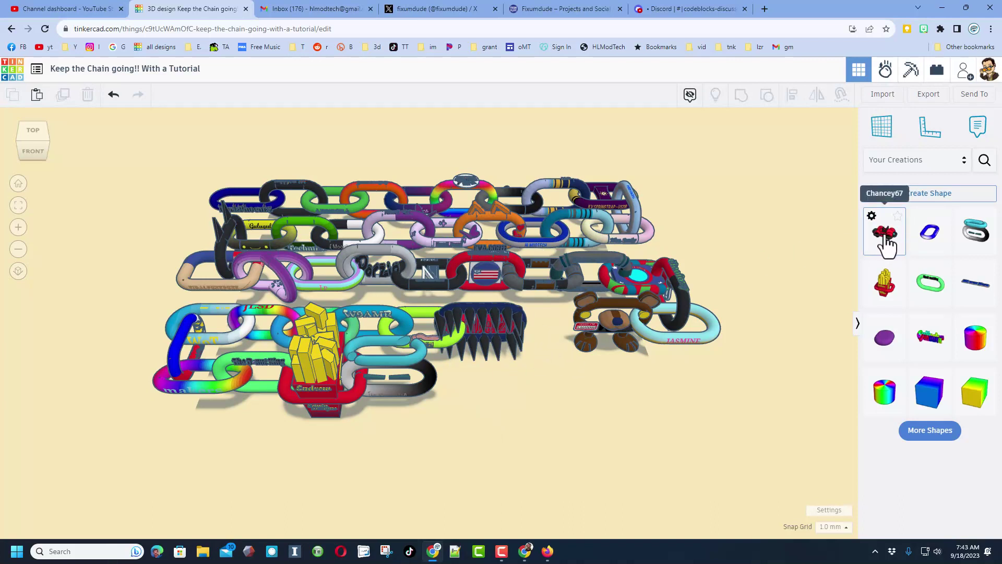
Place the Chancey67 car shape in the chain gap between the spiked link and the bear link, and switch the shapes library to Basic Shapes
drag(886, 245, 480, 361)
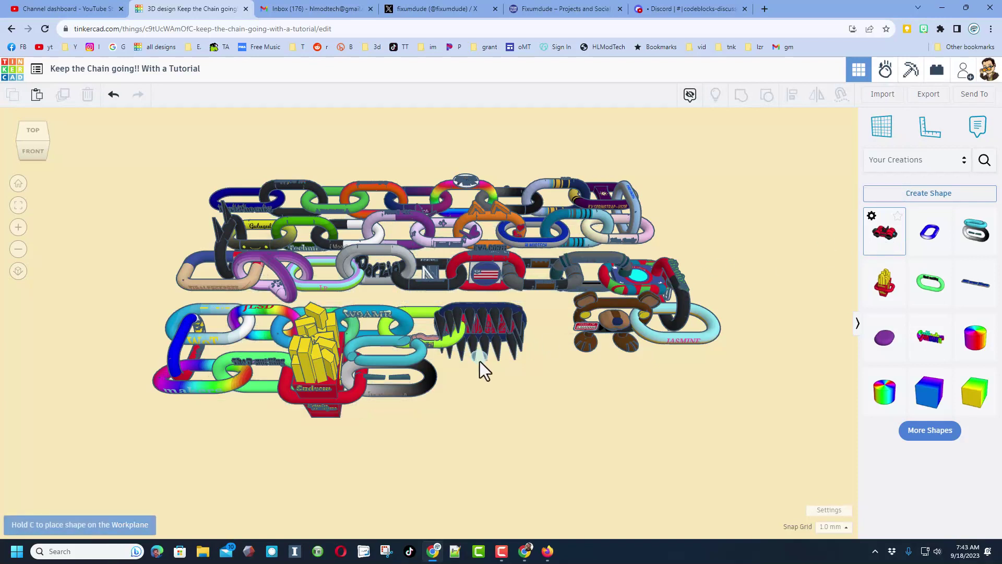
drag(560, 379, 552, 376)
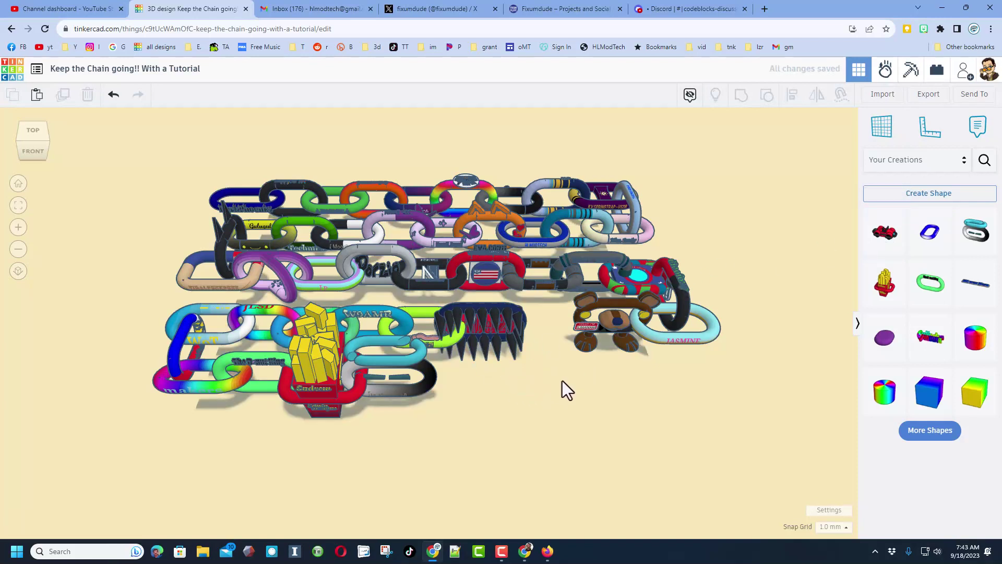
drag(578, 395, 554, 345)
mouse_move(554, 346)
right_down()
mouse_move(559, 337)
mouse_move(557, 344)
right_up()
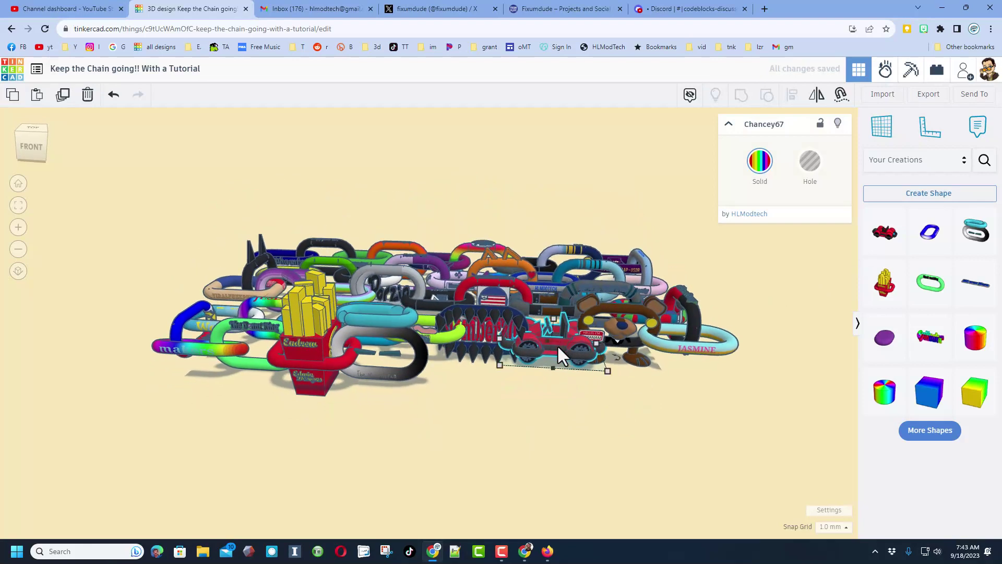
right_drag(601, 415, 810, 209)
click(610, 420)
click(950, 168)
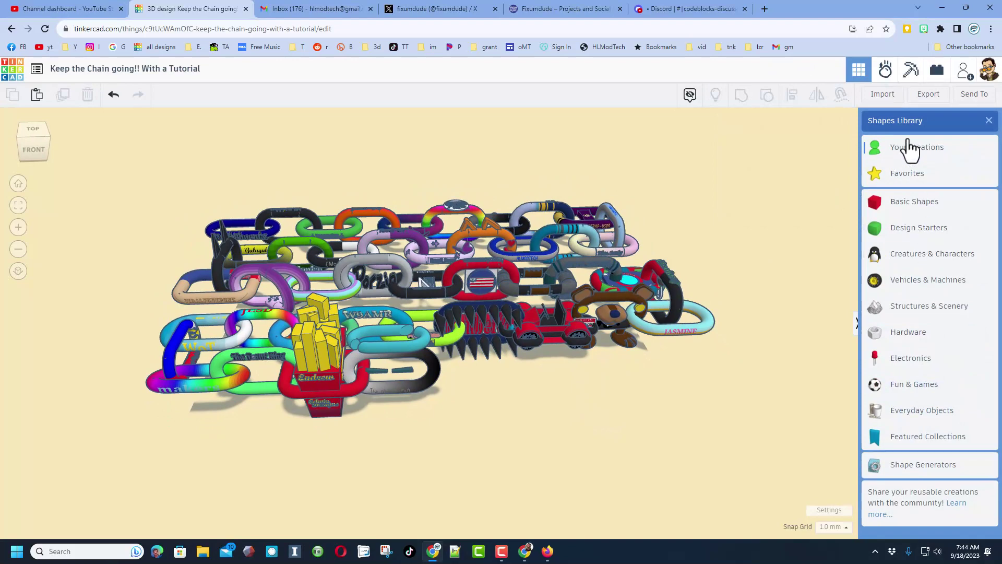
click(988, 121)
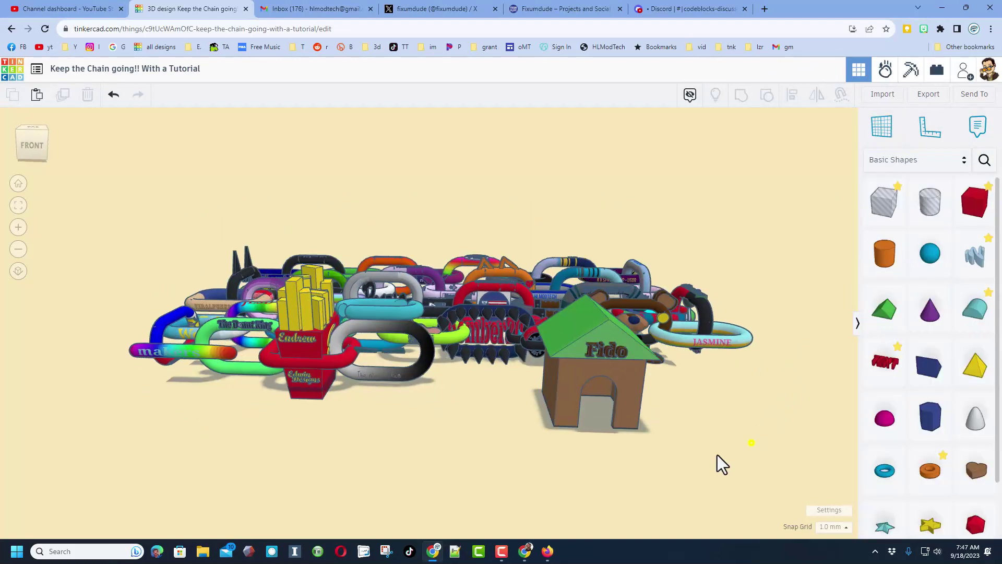
Save the three selected Fido dog house parts to Your Creations as a custom shape named "doh house"
right_drag(717, 455, 595, 401)
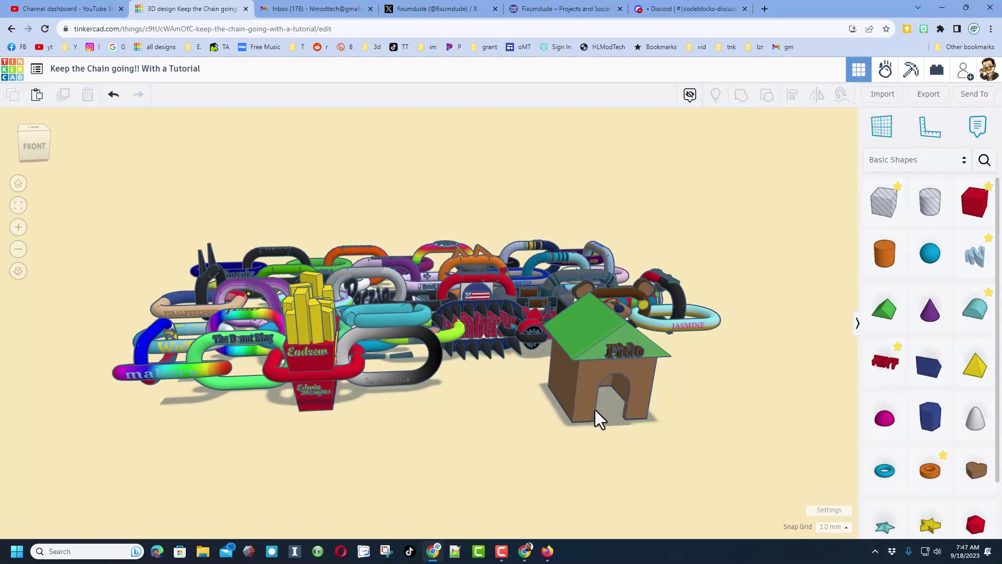
right_drag(627, 350, 683, 372)
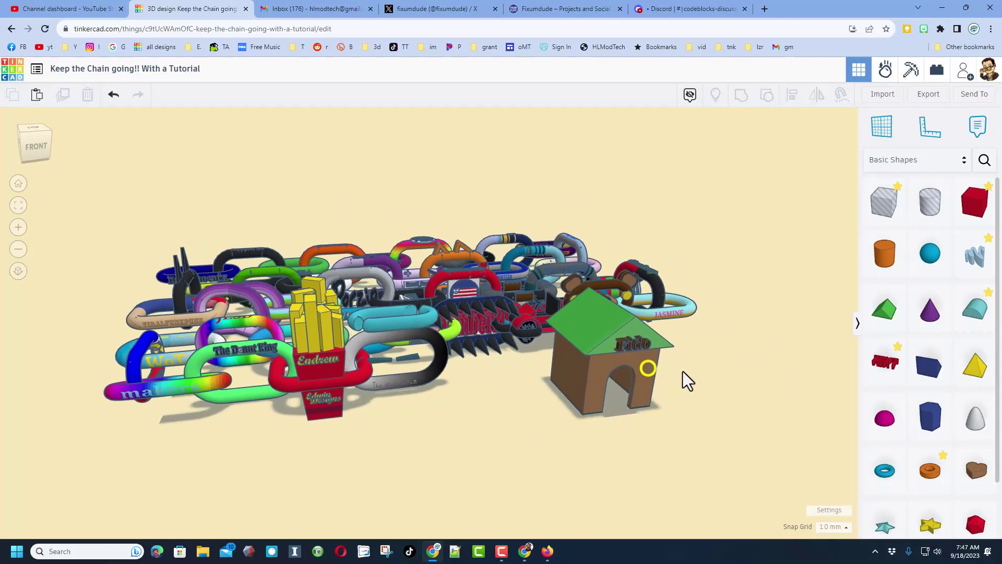
mouse_move(726, 334)
right_down()
mouse_move(721, 360)
mouse_move(713, 340)
right_up()
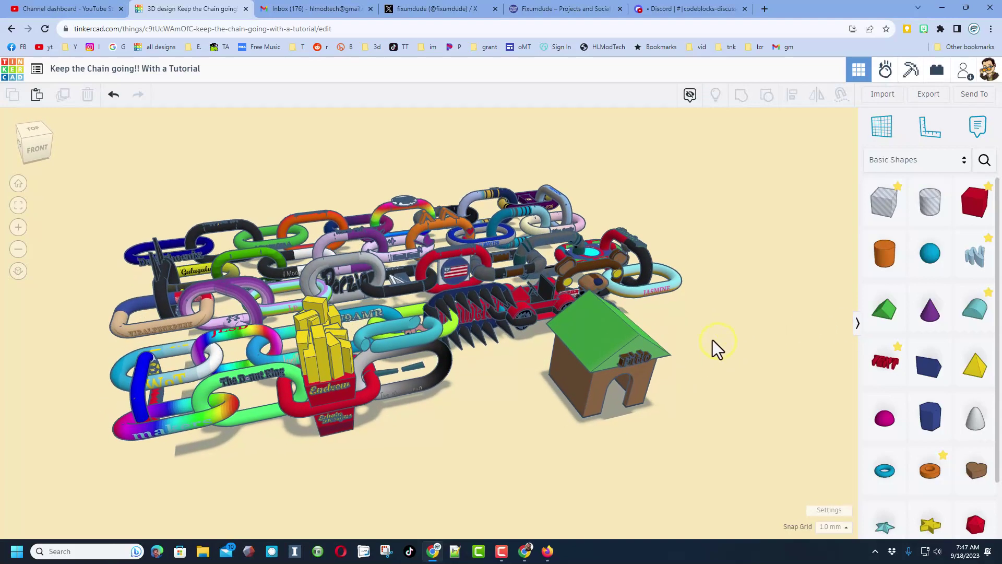
drag(709, 326, 630, 411)
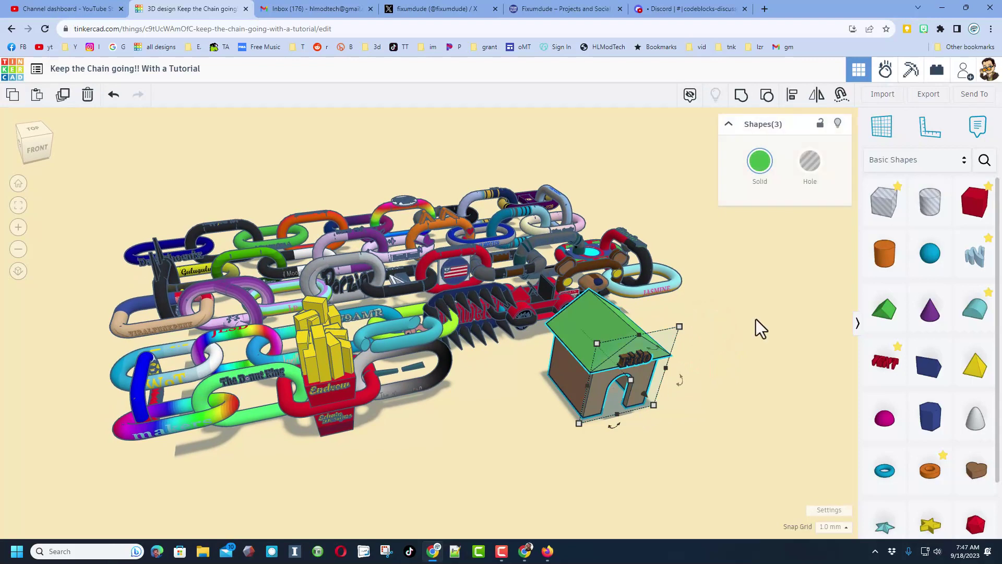
click(900, 159)
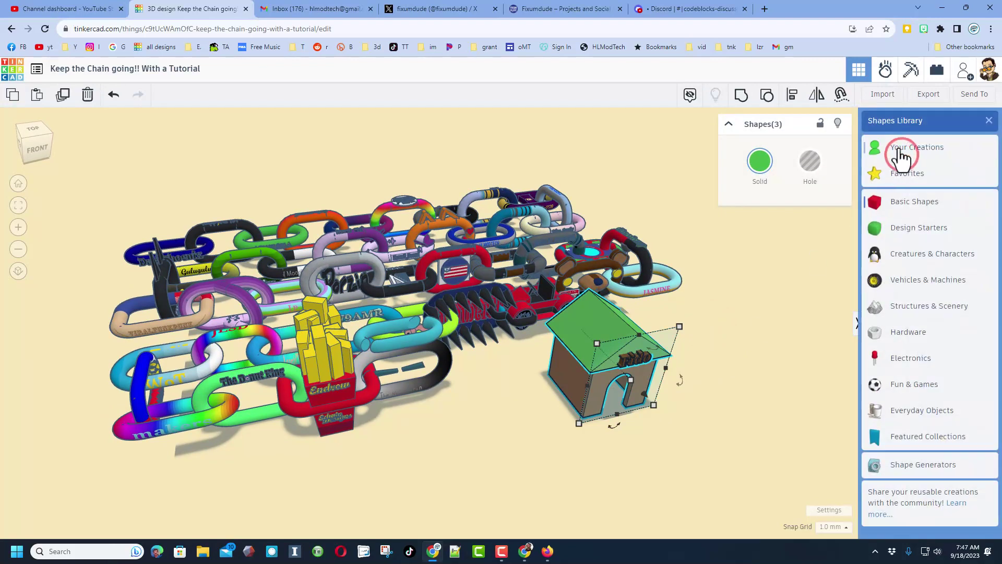
click(899, 148)
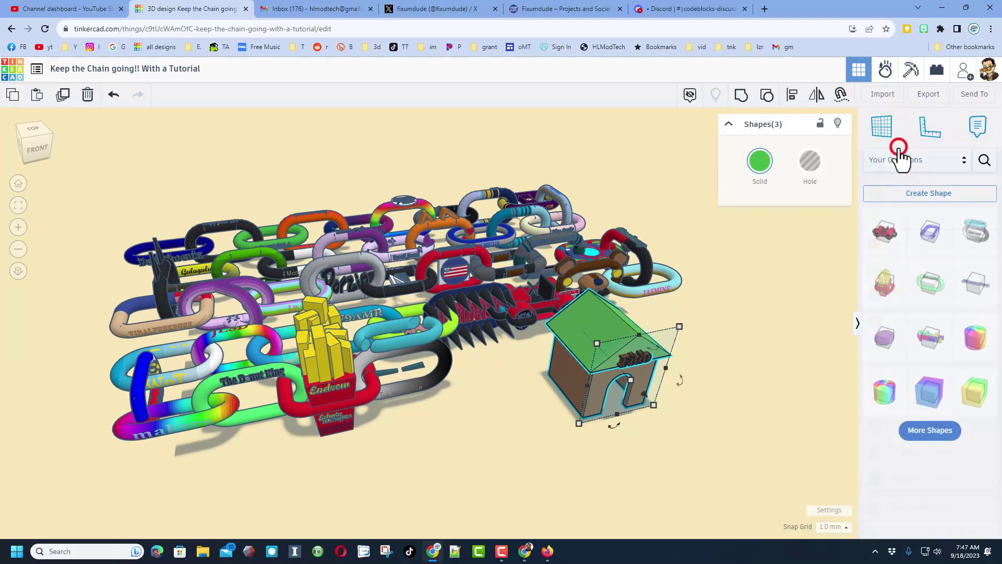
click(912, 194)
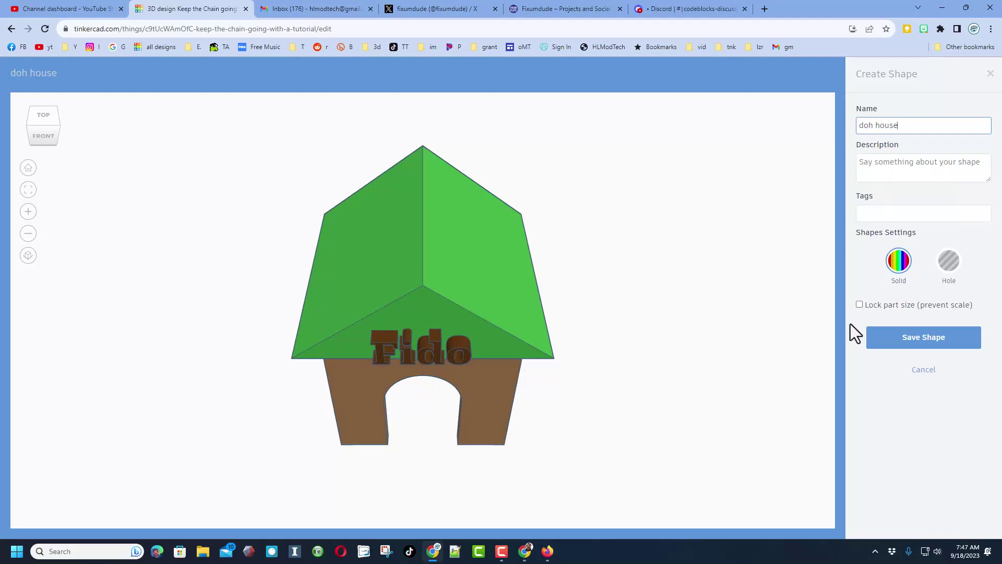
click(893, 346)
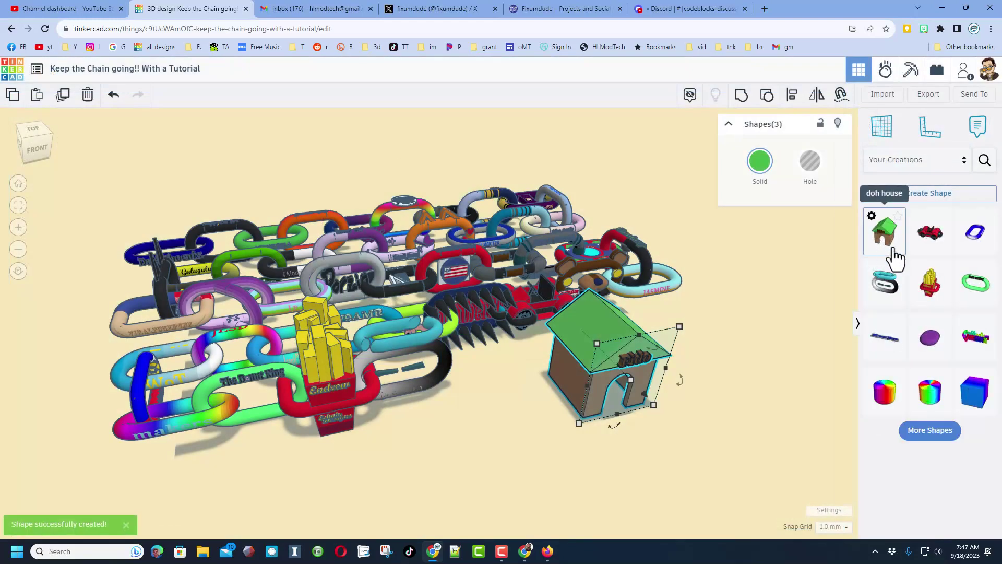
Delete the original dog house's roof, walls and Fido text from the workplane
click(590, 362)
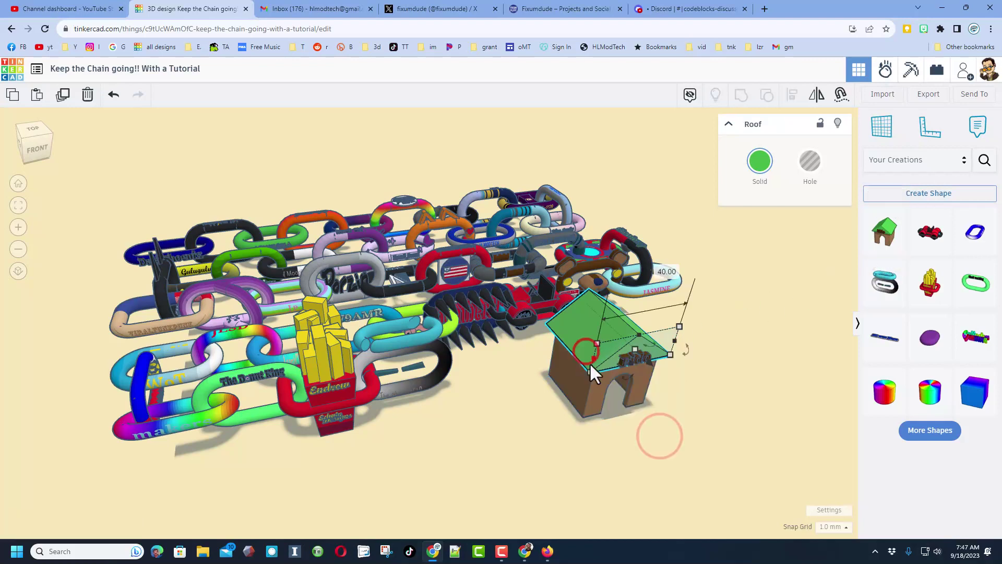
key(Delete)
click(609, 383)
key(Delete)
click(639, 360)
key(Delete)
Place the saved doh house shape in front of the chain and scale it proportionally to a height of 21 mm
drag(868, 253, 650, 404)
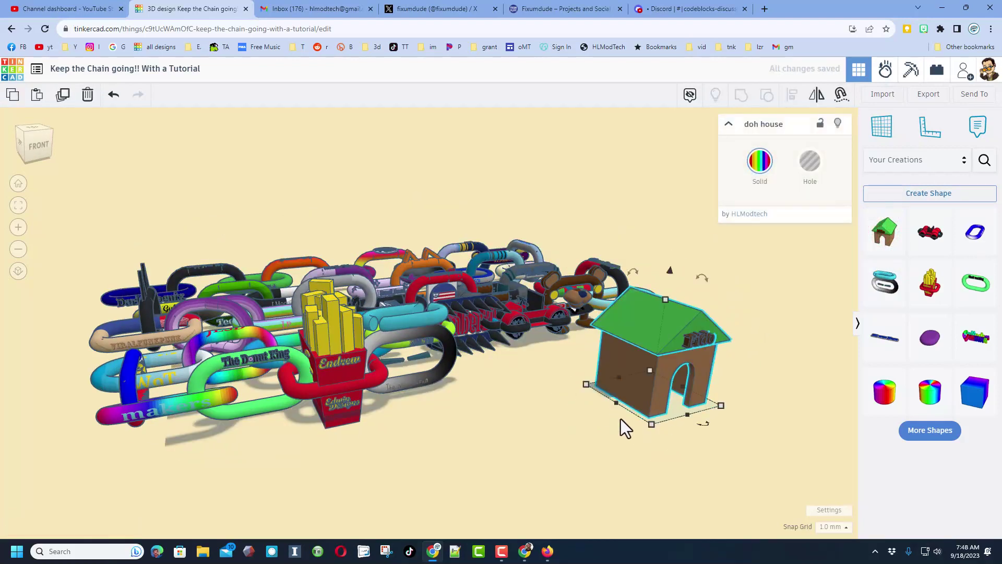
right_drag(621, 420, 646, 335)
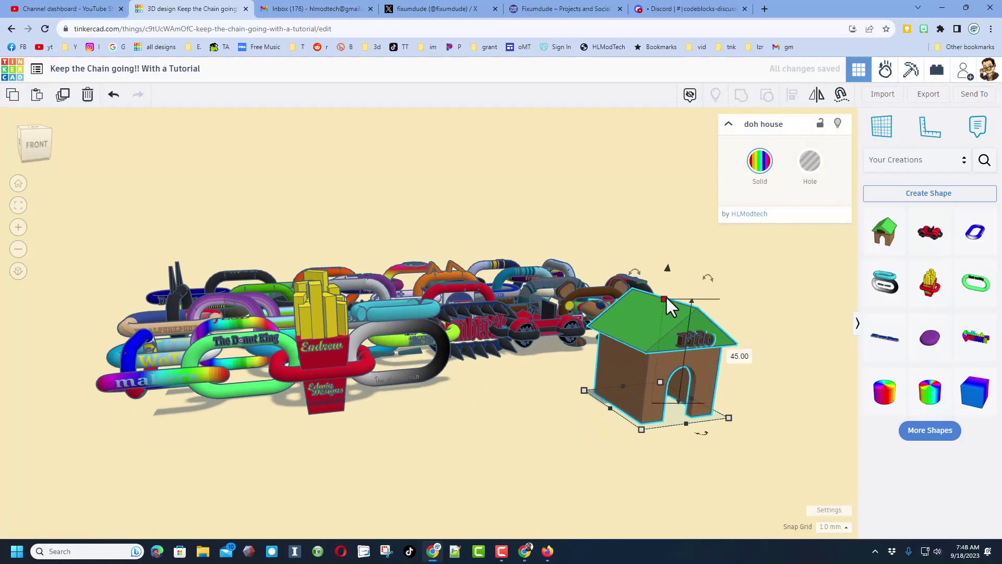
shift+drag(663, 299, 595, 431)
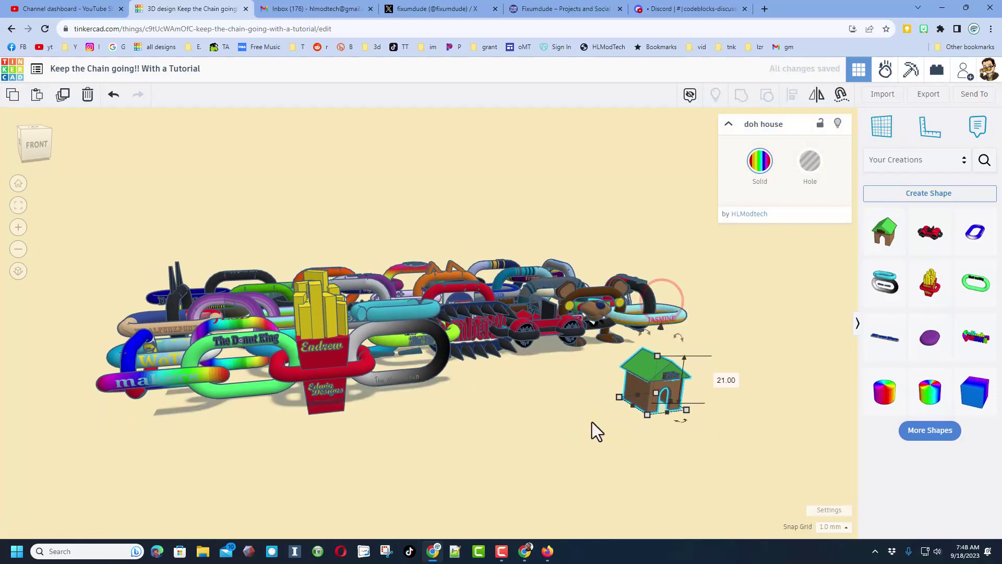
Delete the scaled-down doh house from the workplane
click(592, 422)
click(656, 389)
key(Delete)
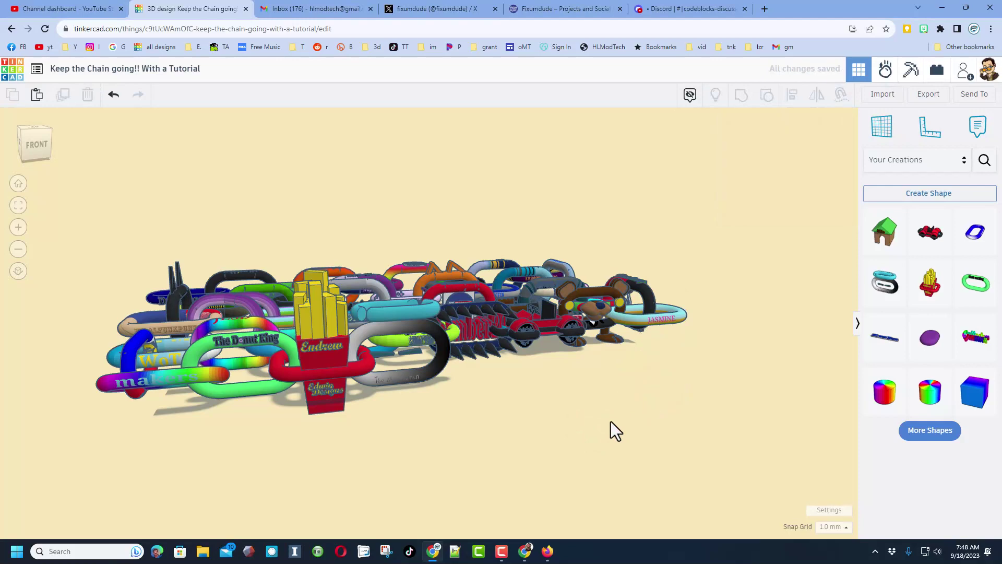
Place the FixumDuDe link from Your Creations on the workplane in front of the red car
right_drag(545, 402, 544, 420)
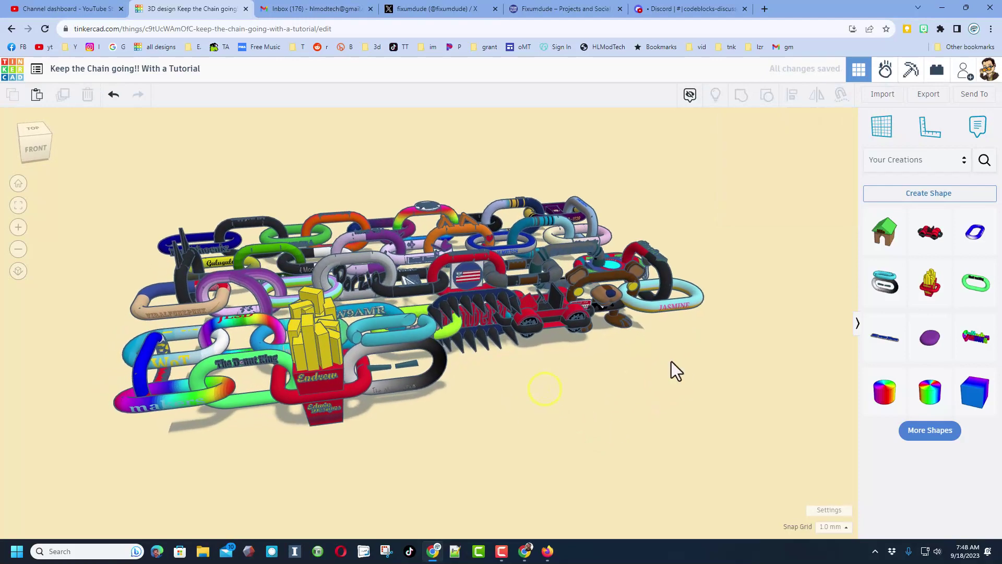
click(976, 251)
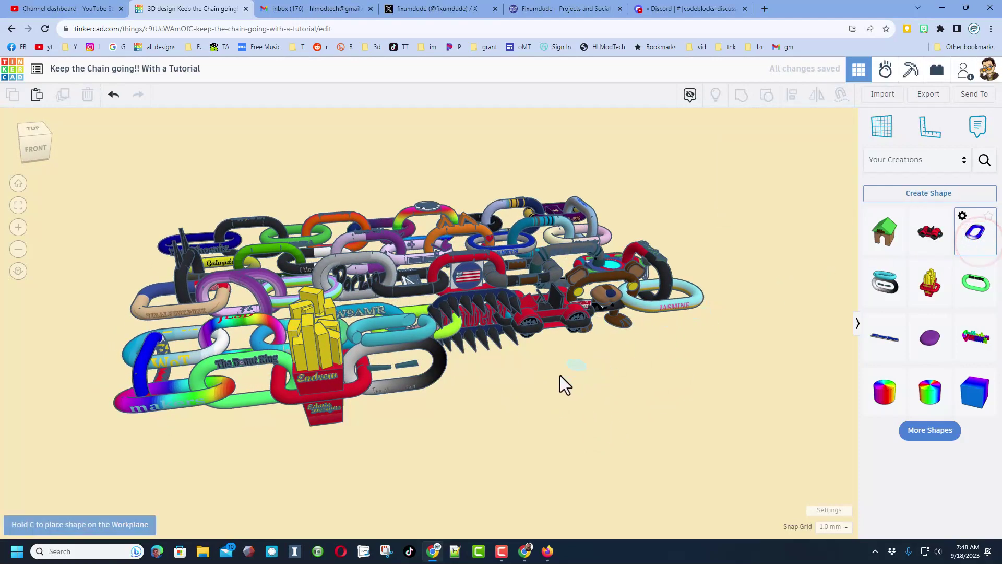
click(509, 384)
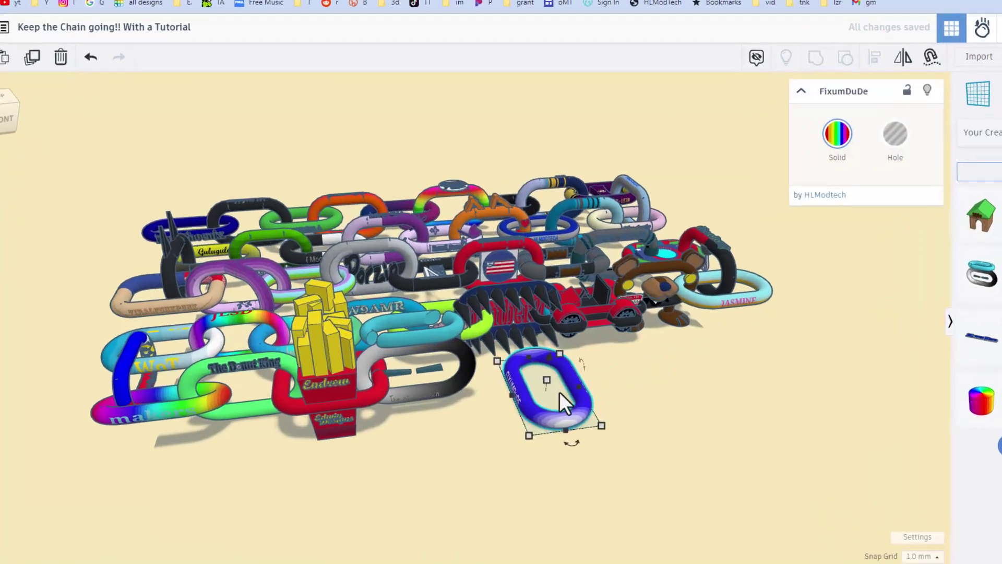
Rotate the blue FixumDuDe link so its lettering faces front and hook it into the grey-black link at the chain's end
scroll(616, 478, up, 8)
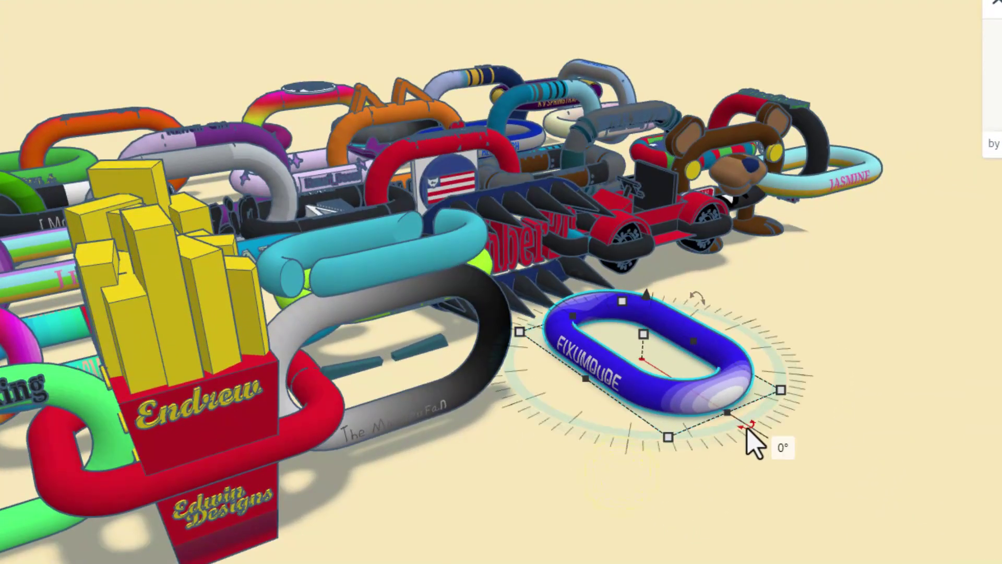
drag(748, 429, 728, 361)
key(Left)
key(Left)
key(Left)
key(Left)
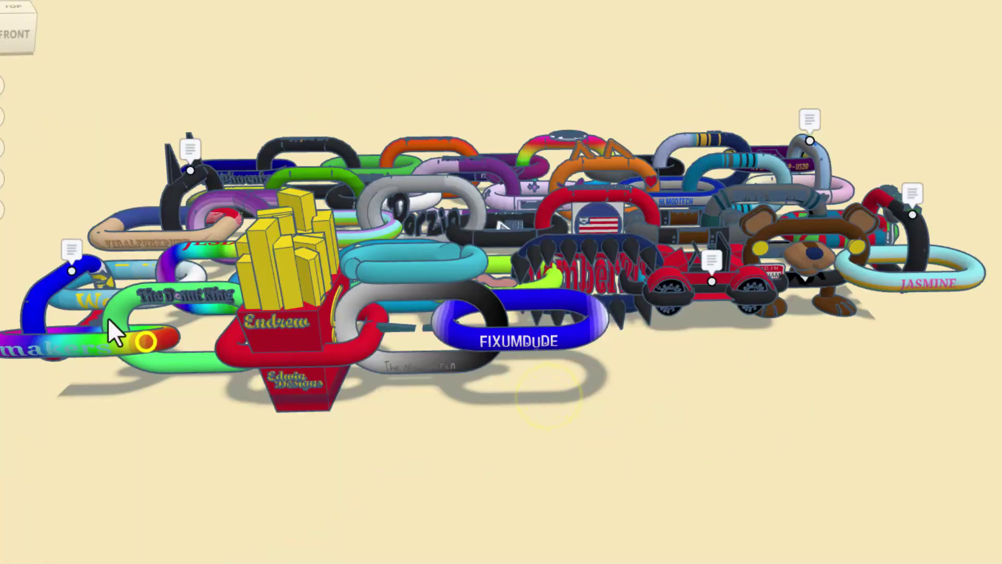
Open the note attached to the upright blue link at the corner of the chain
click(73, 253)
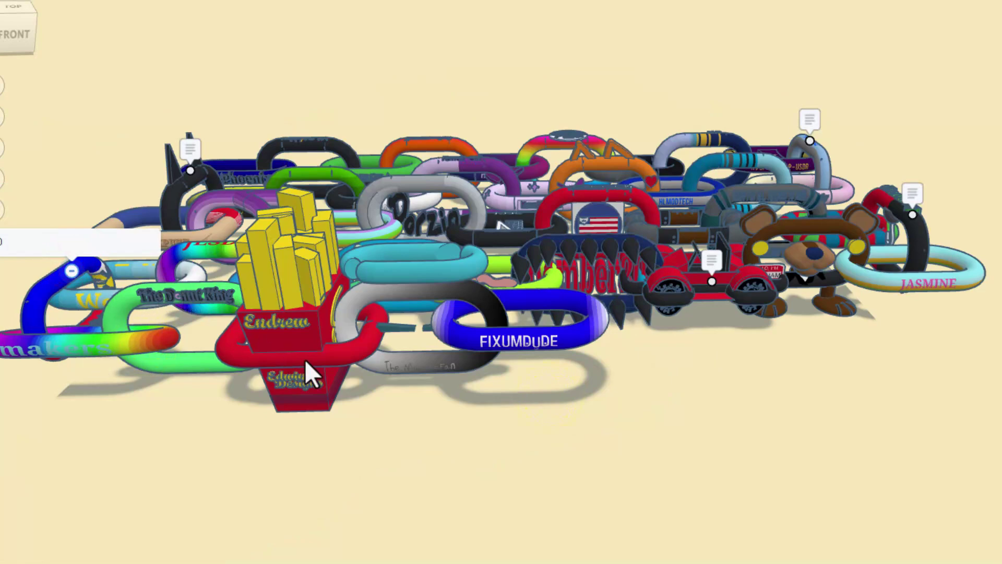
mouse_move(569, 389)
right_down()
mouse_move(592, 406)
mouse_move(543, 379)
mouse_move(565, 380)
right_up()
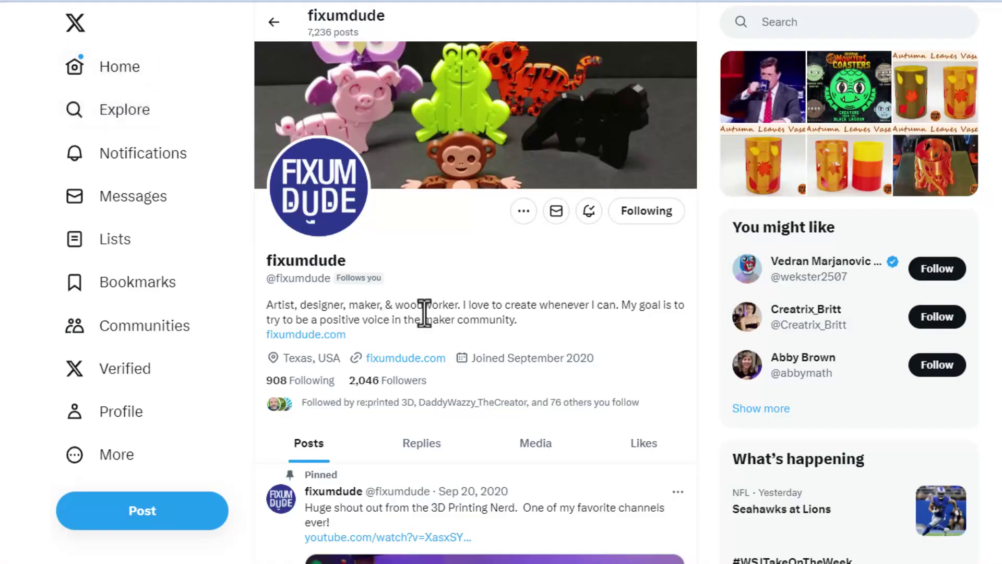
Browse the posts on the fixumdude profile on X, then view the linked fixumdude.com website and close it
scroll(485, 280, down, 9)
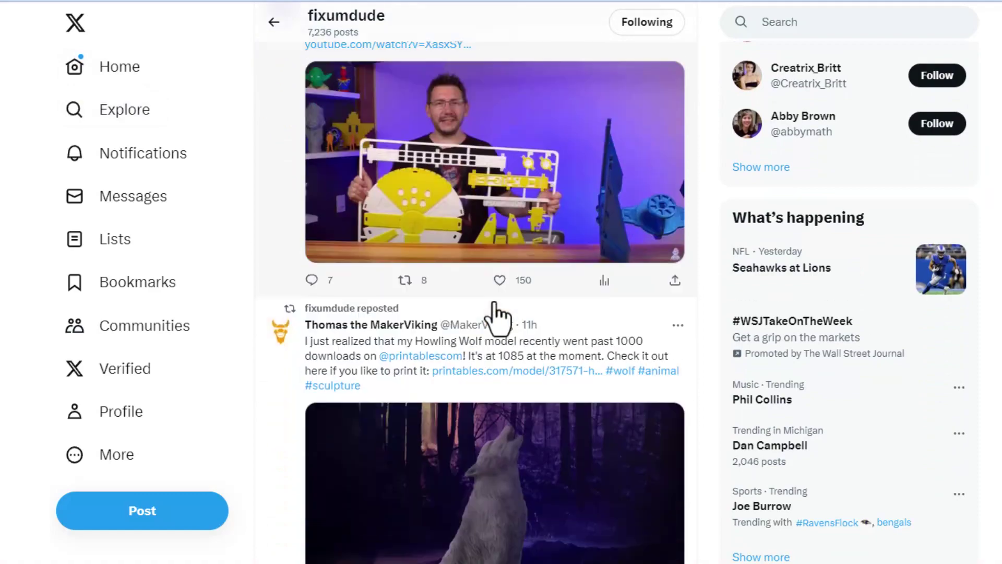
scroll(498, 344, down, 9)
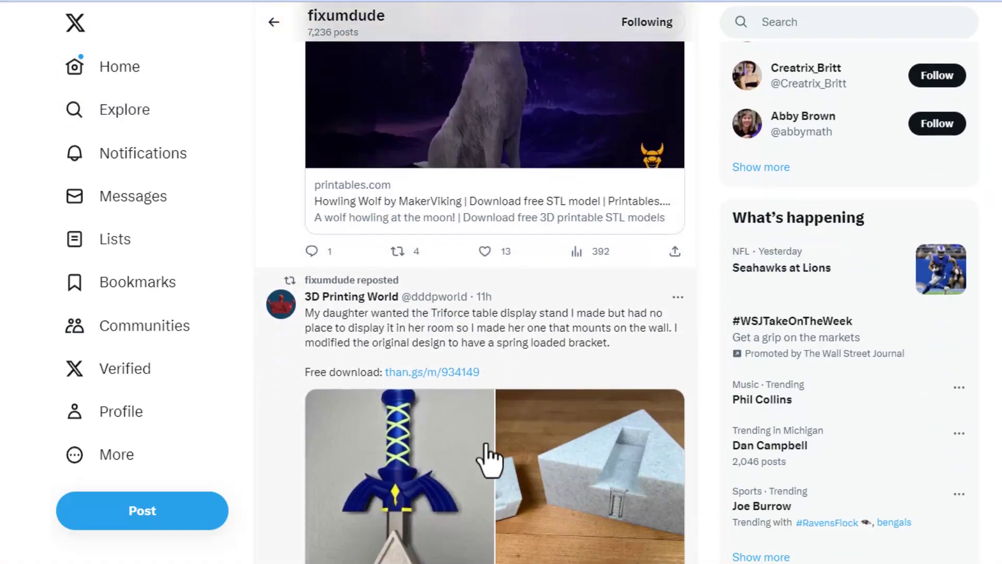
scroll(509, 403, up, 17)
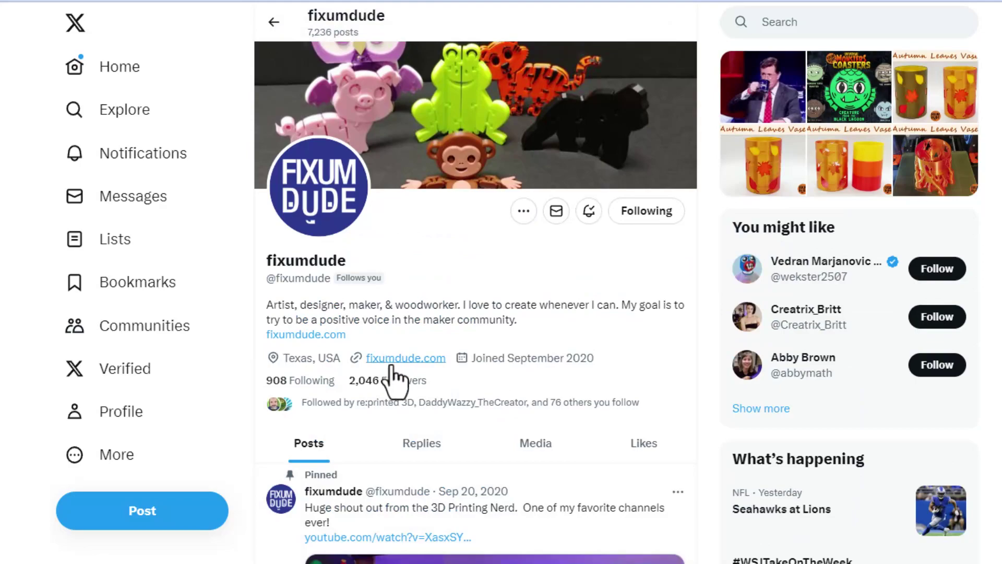
click(391, 365)
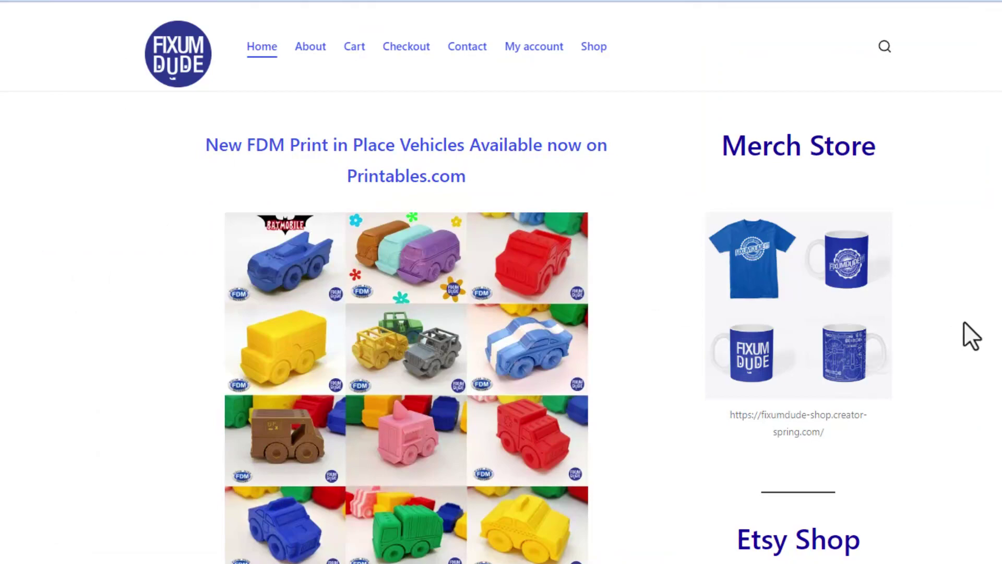
key(ctrl+w)
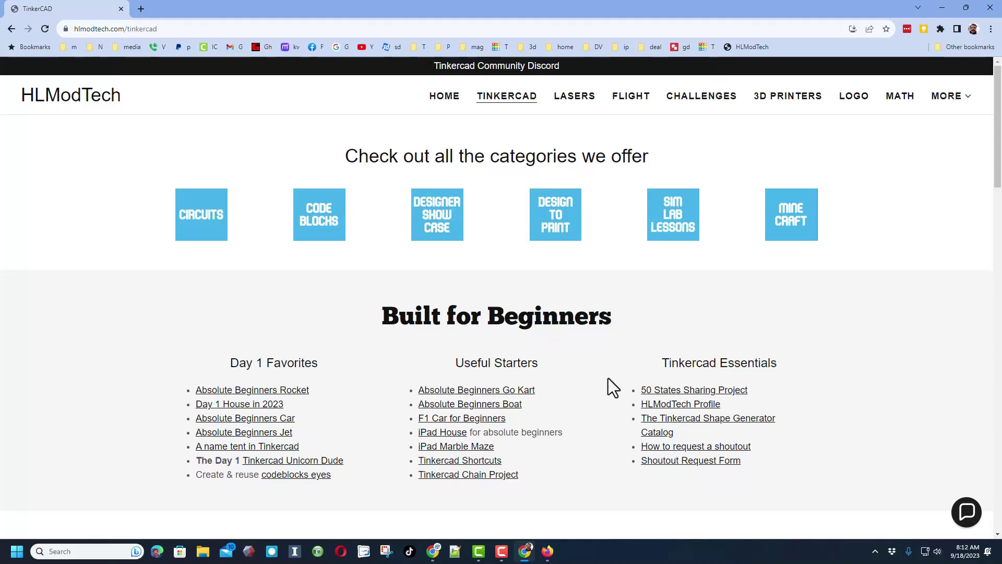
Open the Tinkercad Chain Project from the HLModTech Tinkercad page and expand the design's full description
click(464, 476)
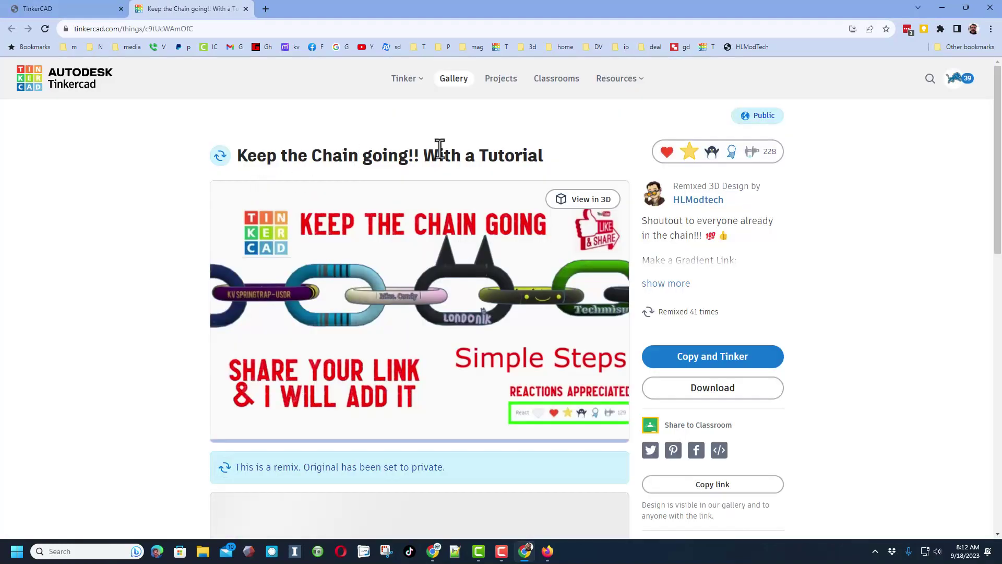
click(697, 160)
click(679, 284)
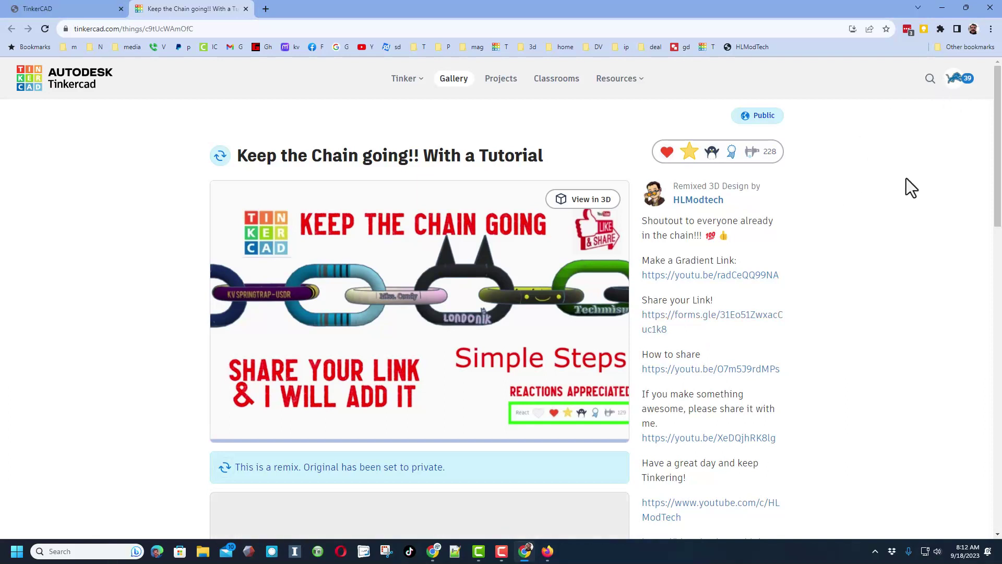
Create an editable copy of the "Keep the Chain going!! With a Tutorial" design and look over its chain
scroll(887, 183, down, 4)
scroll(749, 393, down, 1)
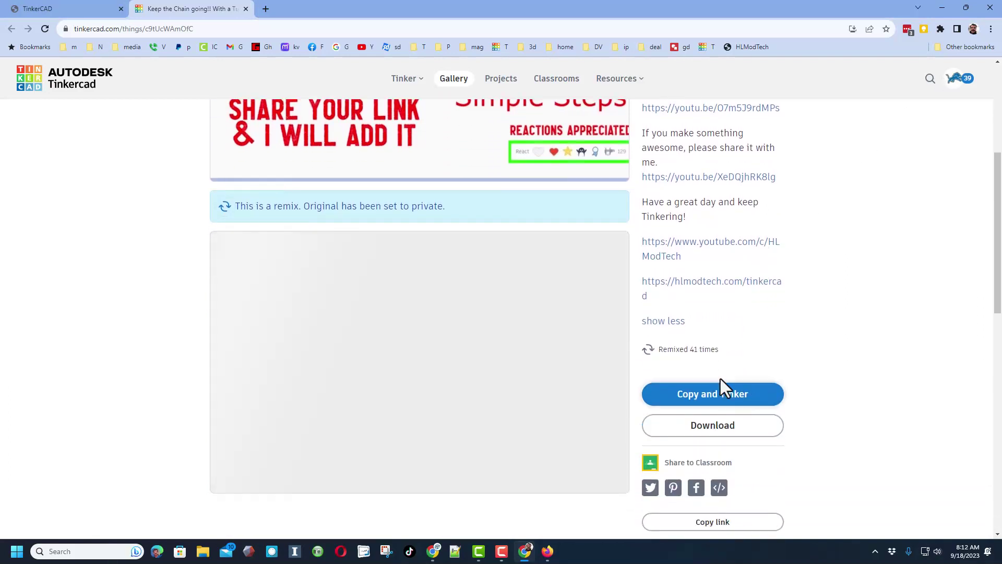
click(710, 403)
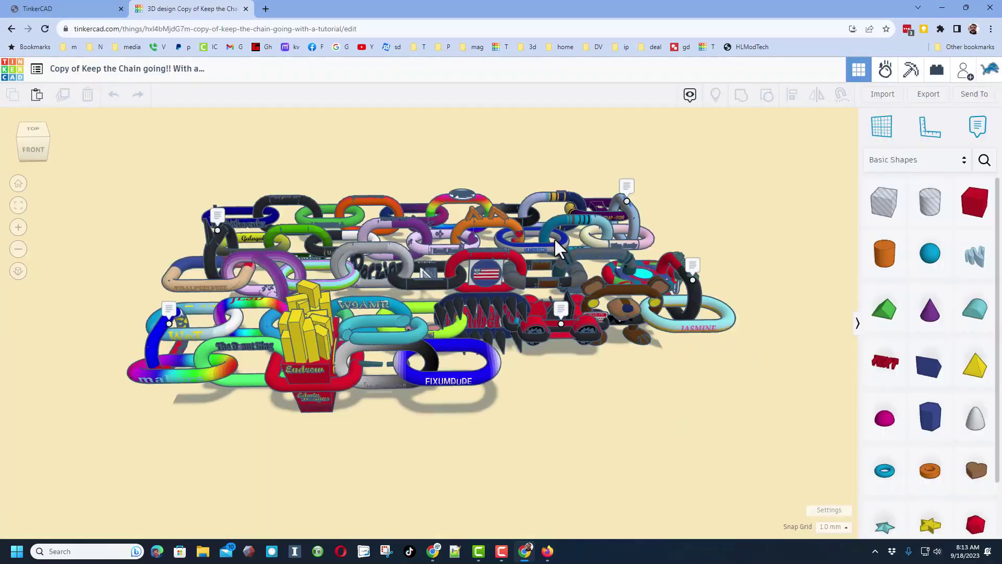
right_drag(554, 238, 555, 401)
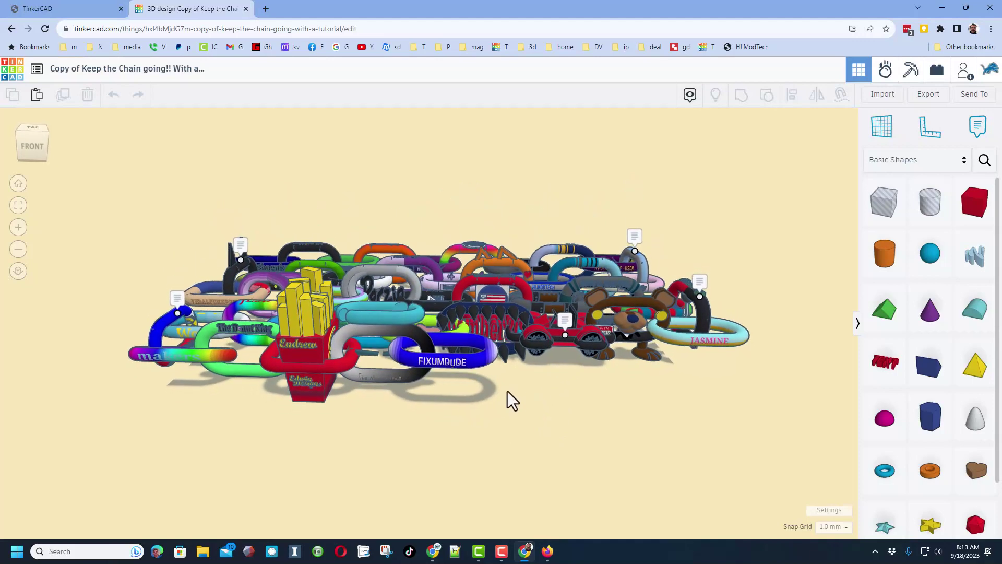
mouse_move(507, 391)
right_down()
mouse_move(523, 383)
mouse_move(521, 393)
right_up()
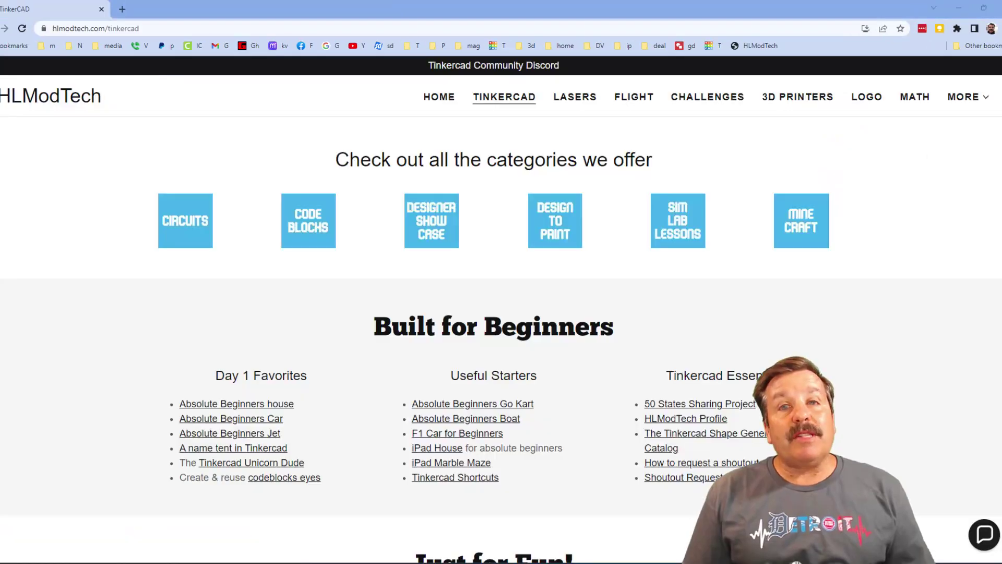
View the Contact Us chat on the HLModTech Tinkercad page and close it
click(983, 535)
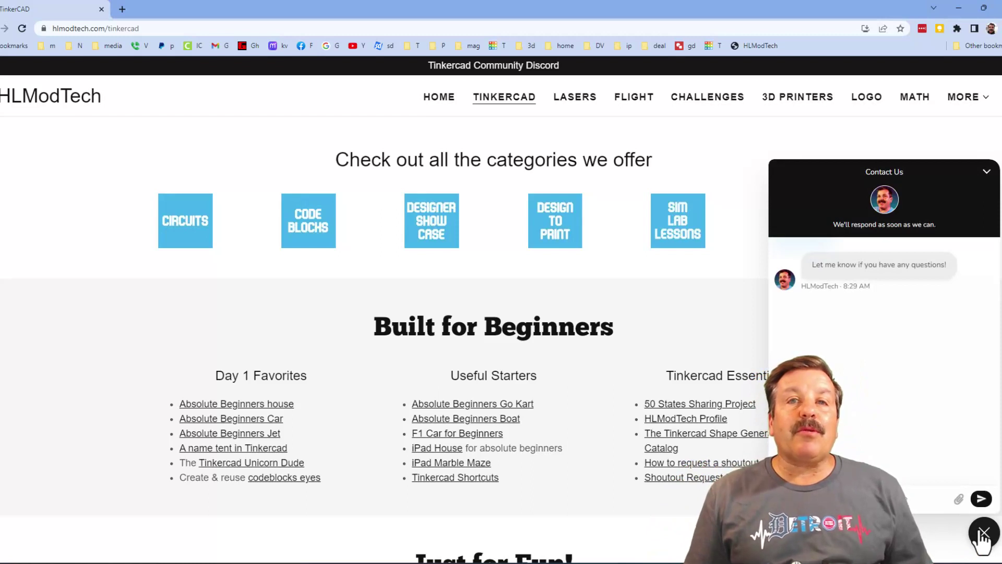
click(984, 532)
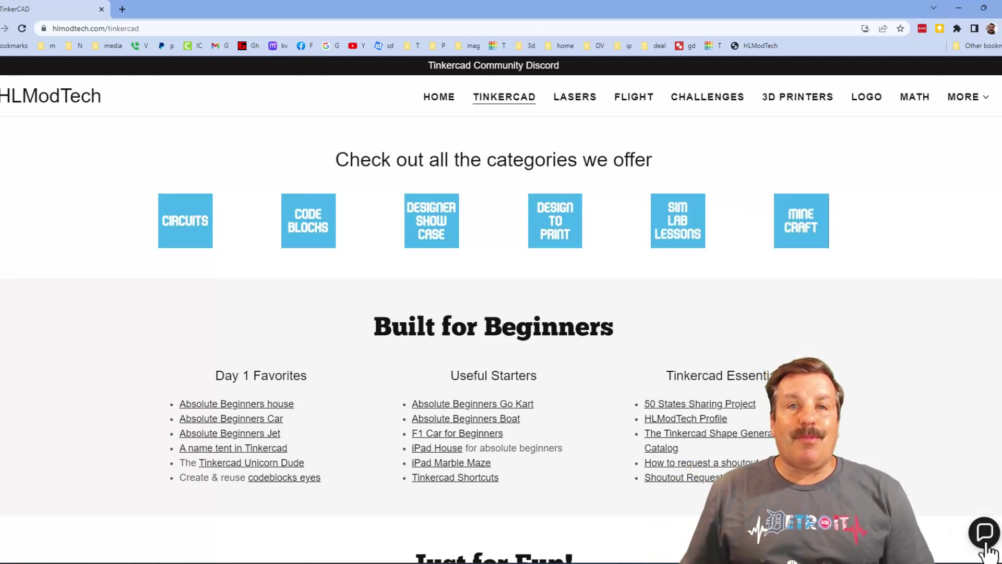
View the Tinkercad Community Discord invitation linked from the HLModTech page, and return to the Tinkercad page
mouse_move(378, 42)
mouse_down()
mouse_move(614, 84)
mouse_move(447, 45)
mouse_up()
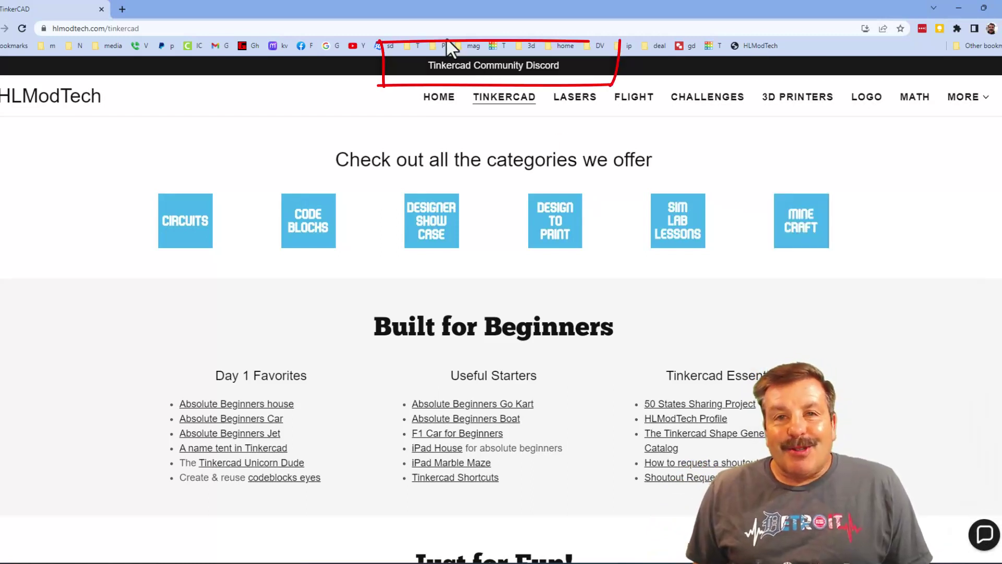
click(501, 65)
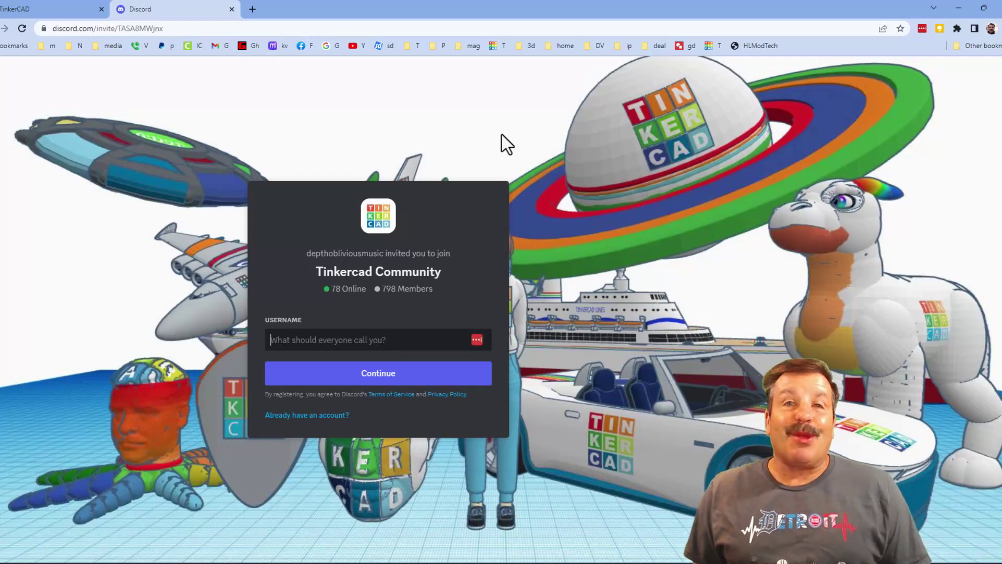
key(ctrl+shift+Tab)
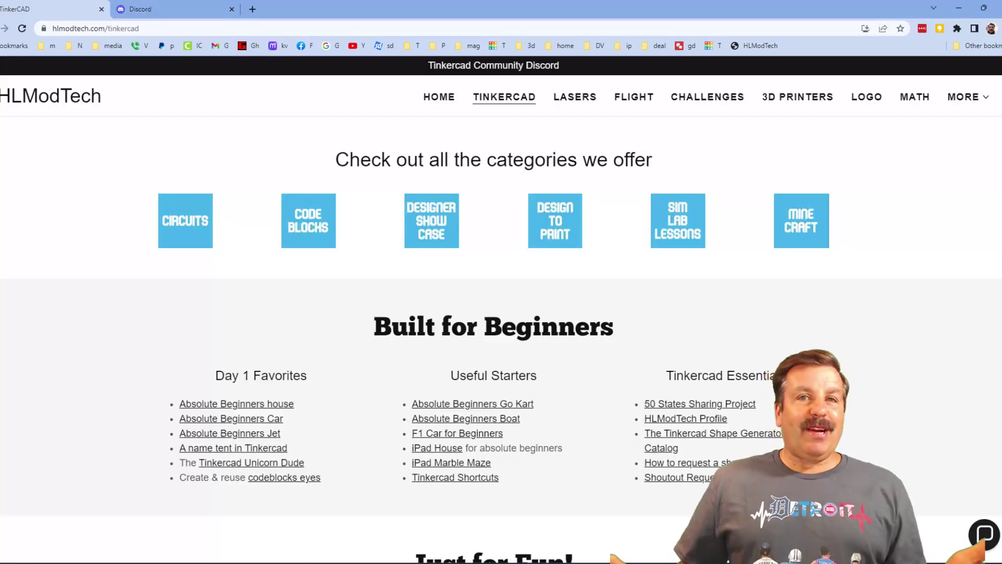